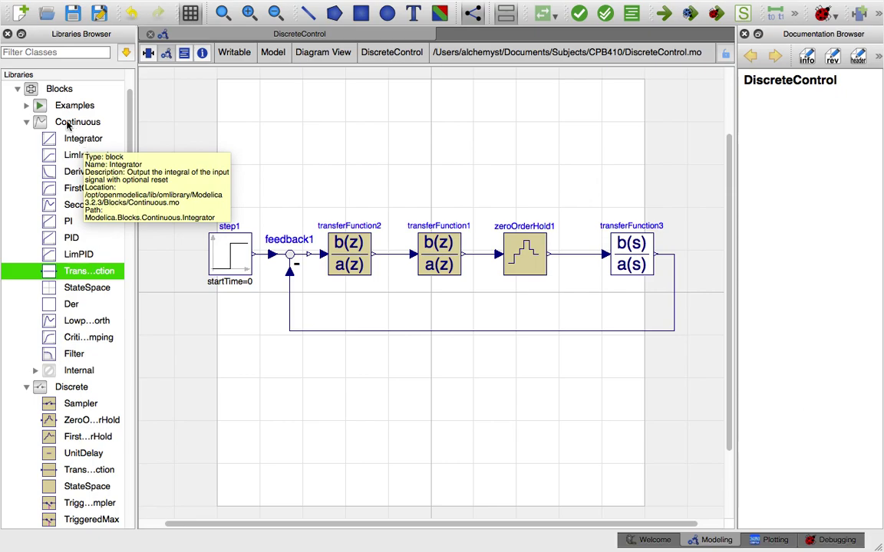
Step: Compare 0.632/(1 - z**-1) in cell In[4] with its simplified Out[4] result, then return to OMEdit
scroll(48, 122, up, 2)
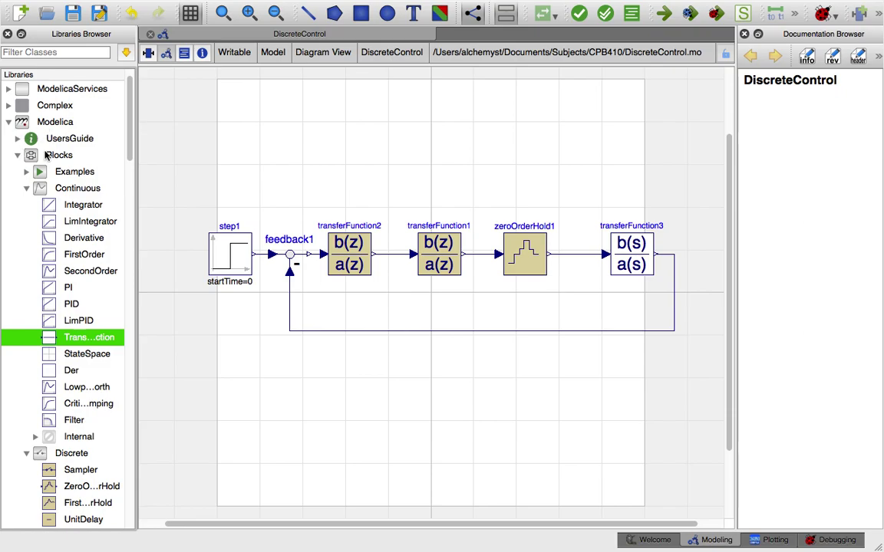
scroll(61, 157, down, 5)
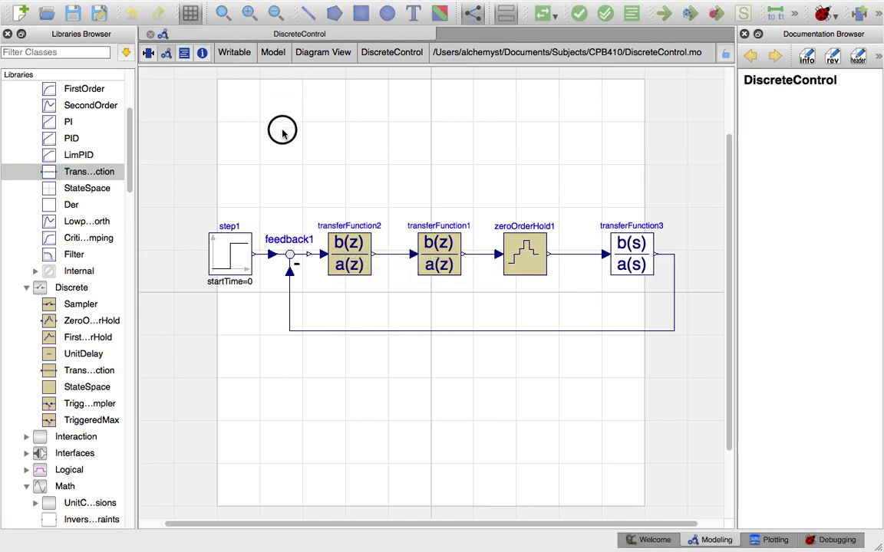
click(278, 170)
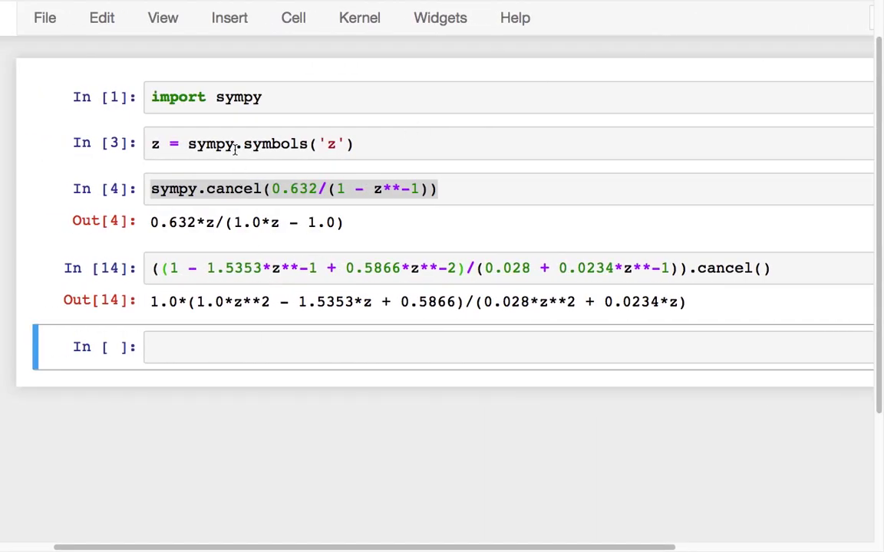
click(213, 190)
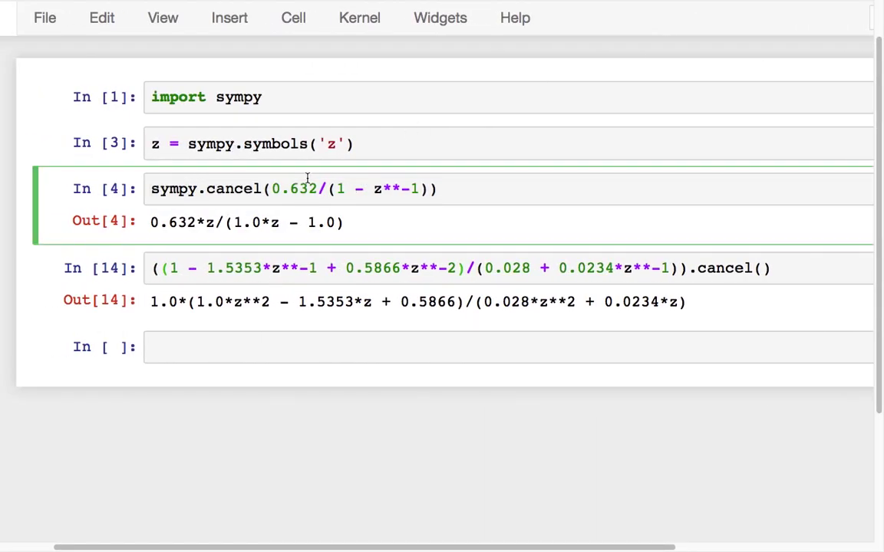
drag(273, 189, 429, 187)
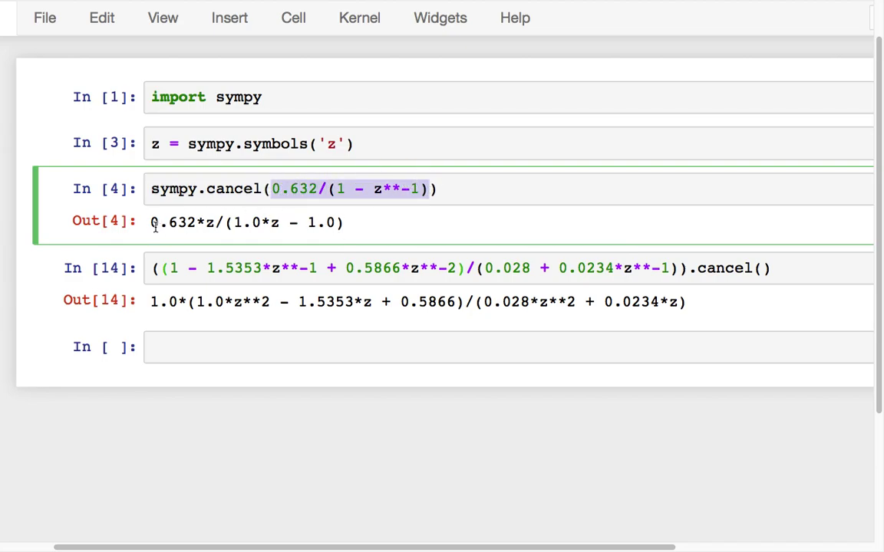
drag(153, 223, 349, 219)
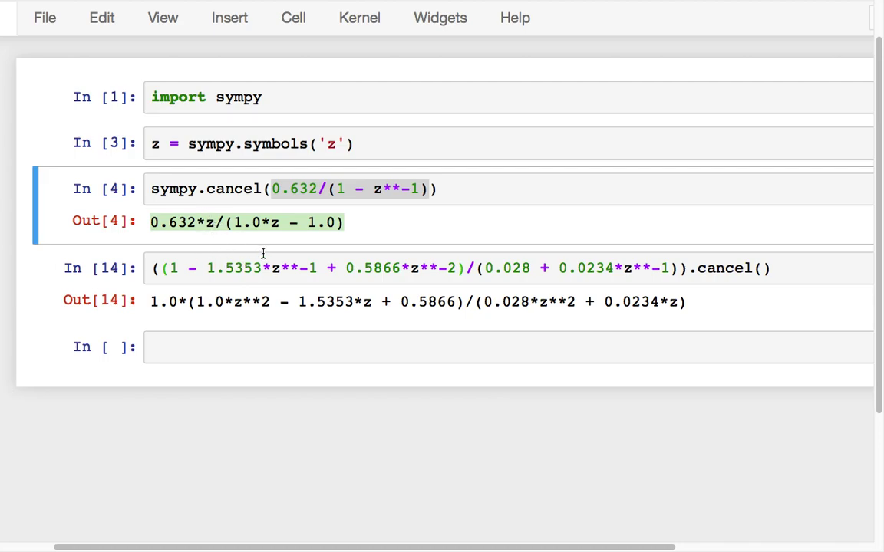
click(320, 188)
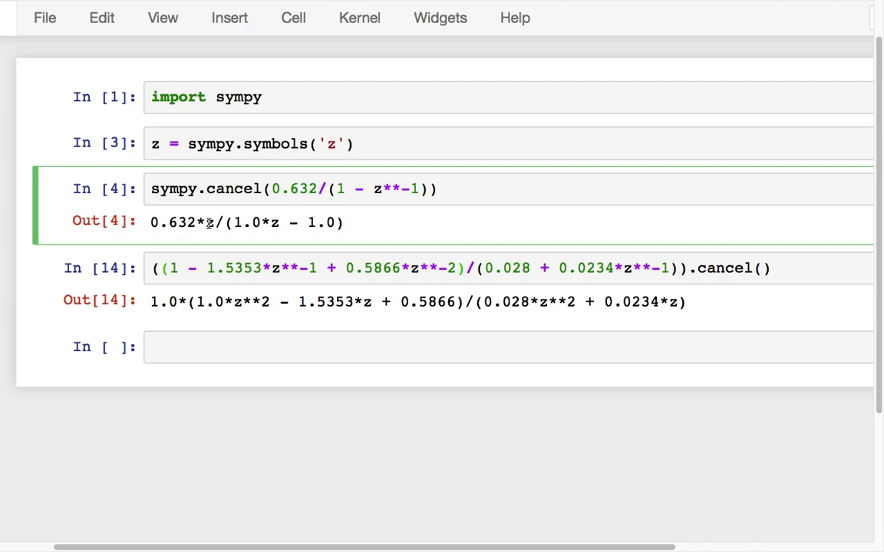
key(ctrl+Right)
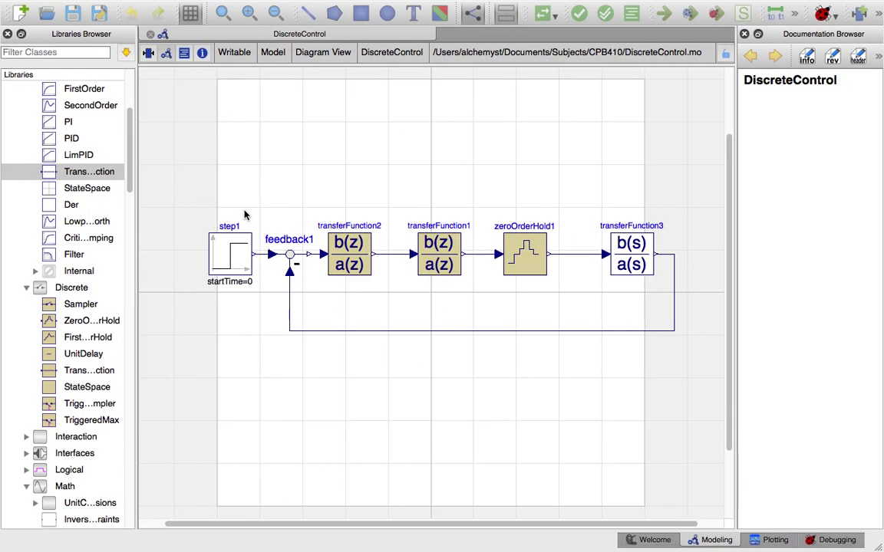
Step: Correct transferFunction2's numerator b to {0.632, 0}
double_click(335, 246)
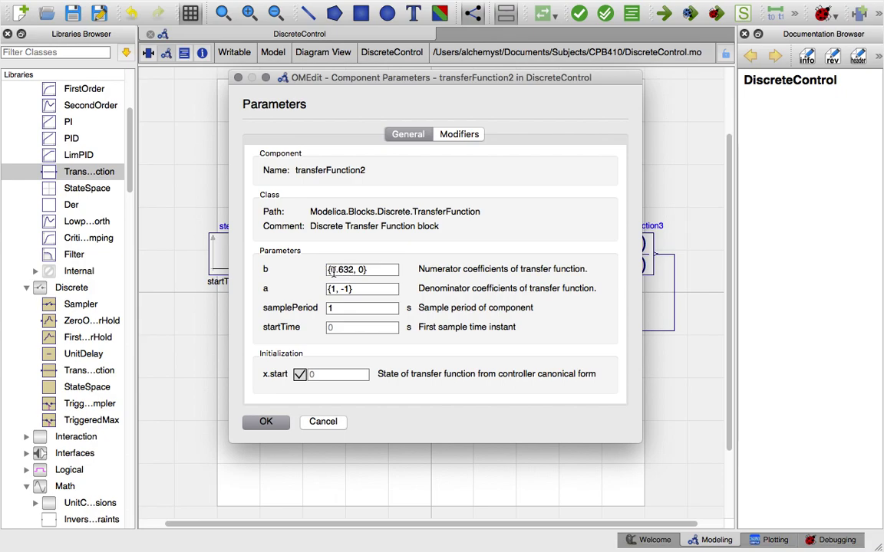
text(2)
click(272, 421)
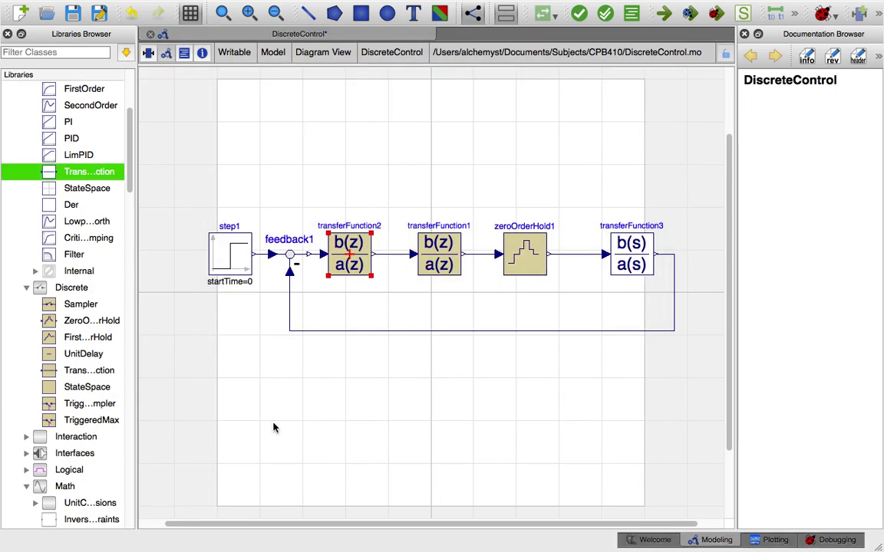
Step: Give transferFunction1 numerator b {1, -1.5353, 0.5866} and denominator a {0.028, 0.0234, 0}
double_click(445, 251)
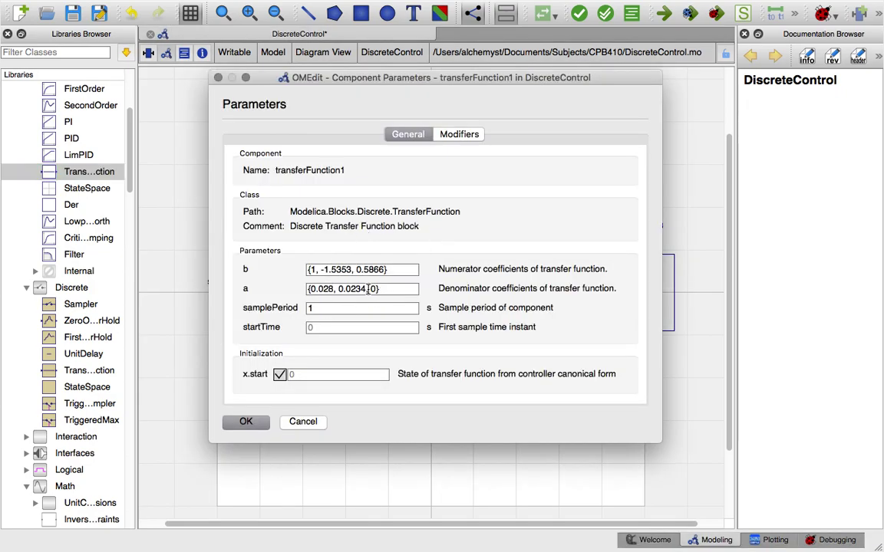
key(ctrl+Left)
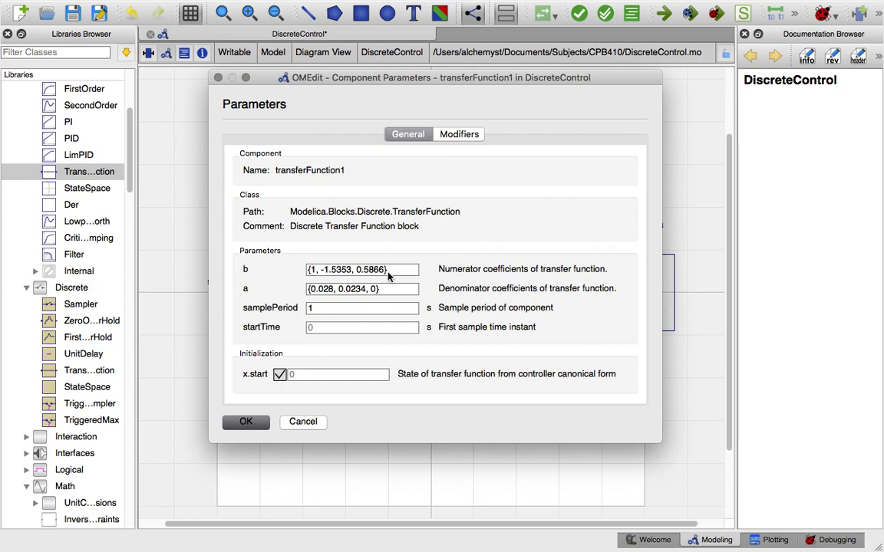
click(253, 423)
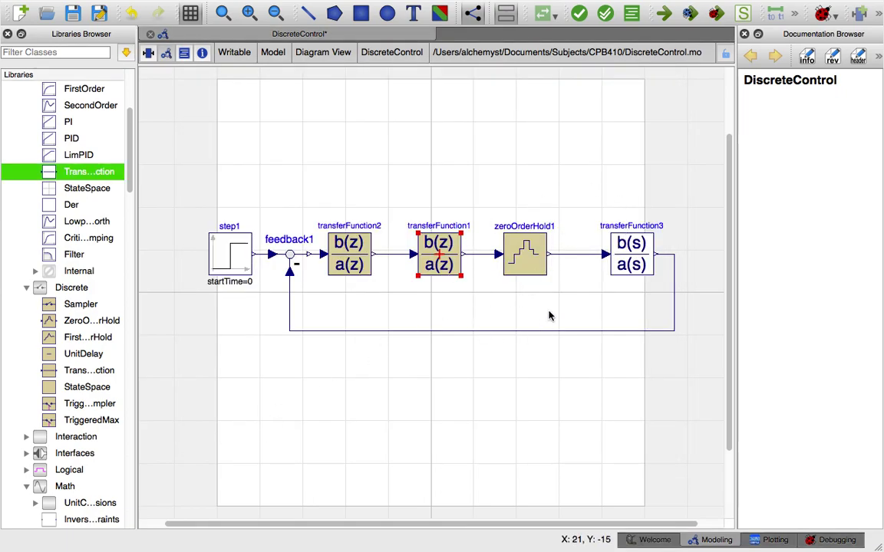
Step: Review transferFunction3's parameters unchanged, then set transferFunction2's samplePeriod to 1 s
double_click(634, 252)
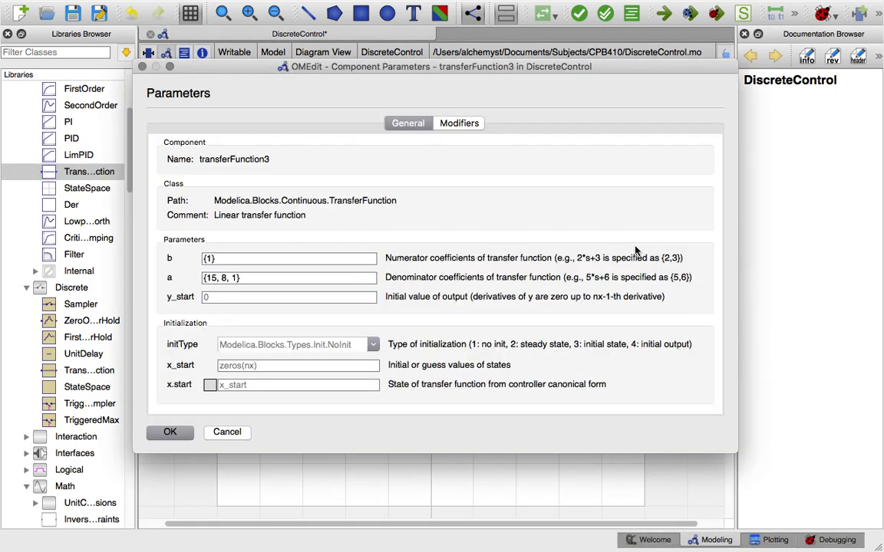
click(170, 432)
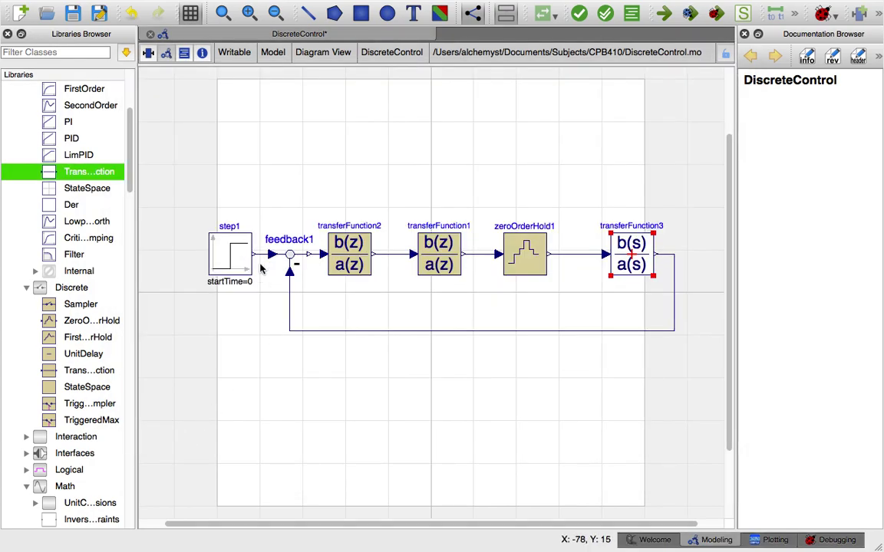
click(350, 260)
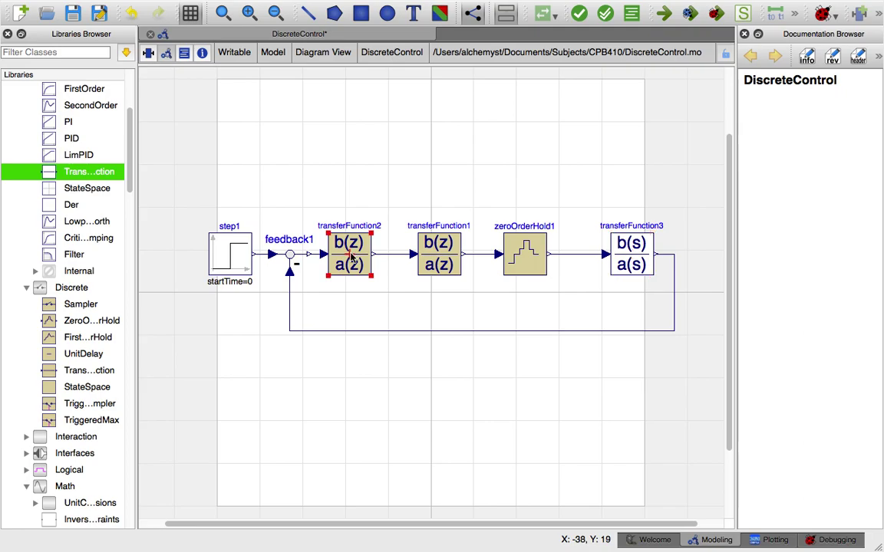
double_click(350, 259)
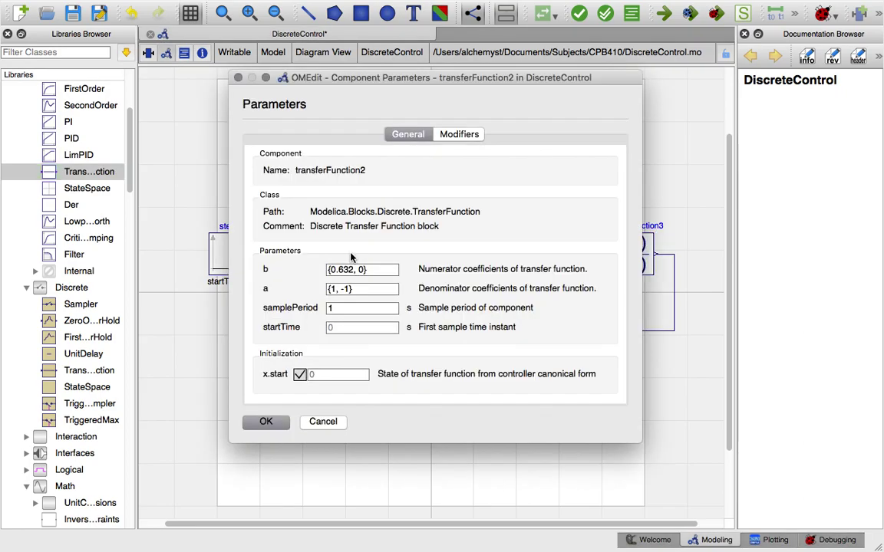
click(335, 310)
text(1)
key(Return)
Step: Set a samplePeriod of 1 s on transferFunction1 and zeroOrderHold1
click(436, 262)
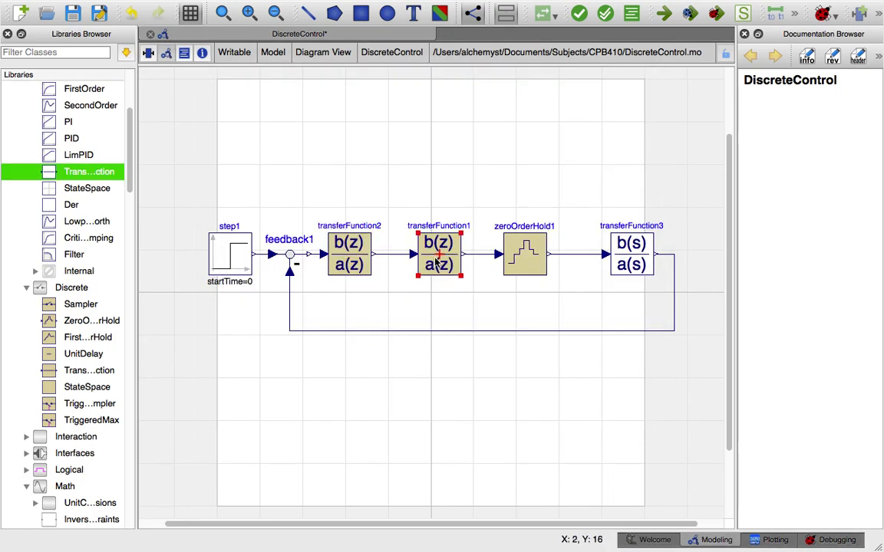
double_click(399, 230)
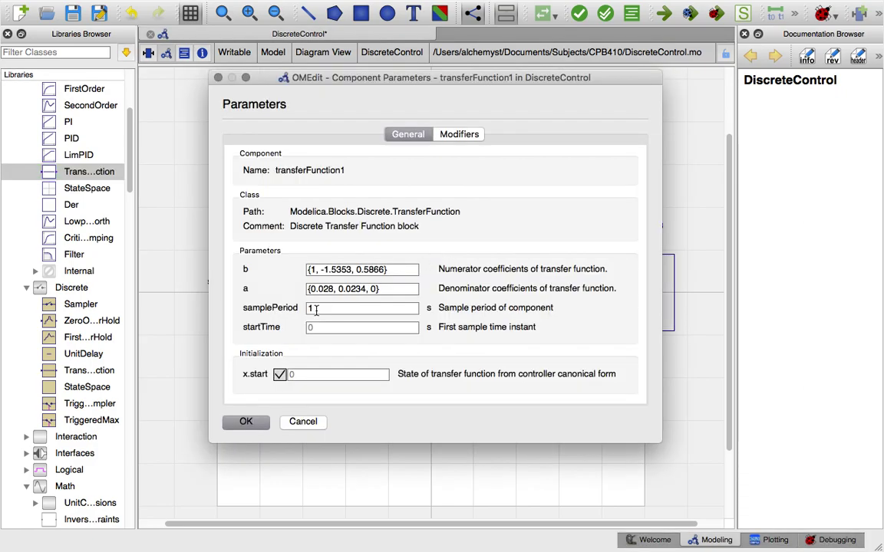
click(248, 421)
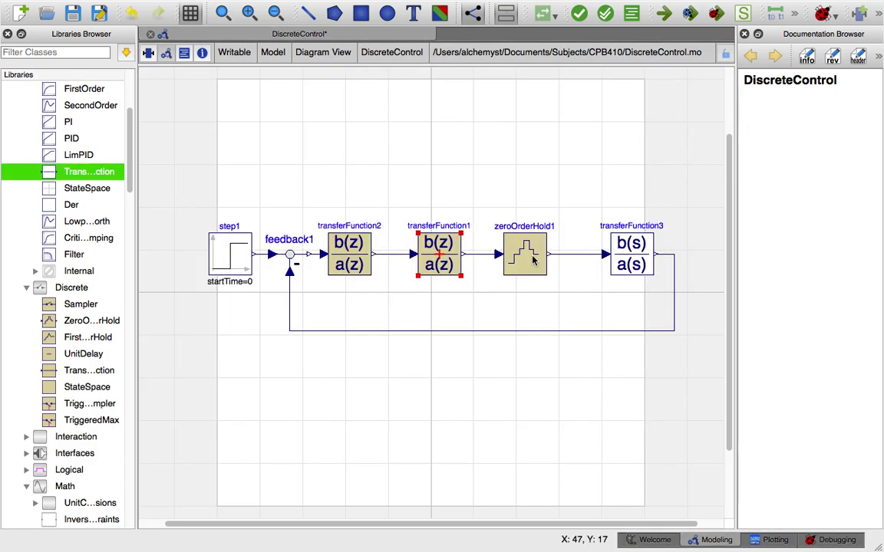
double_click(532, 261)
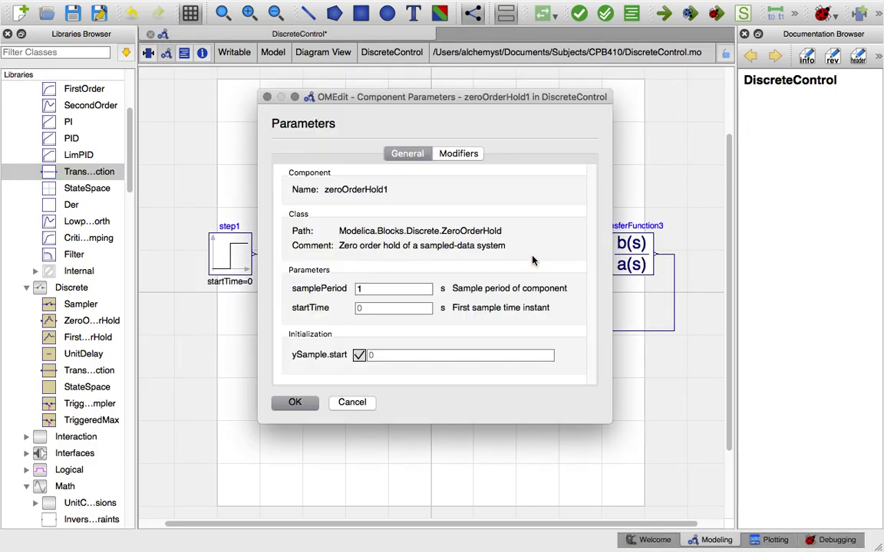
click(295, 402)
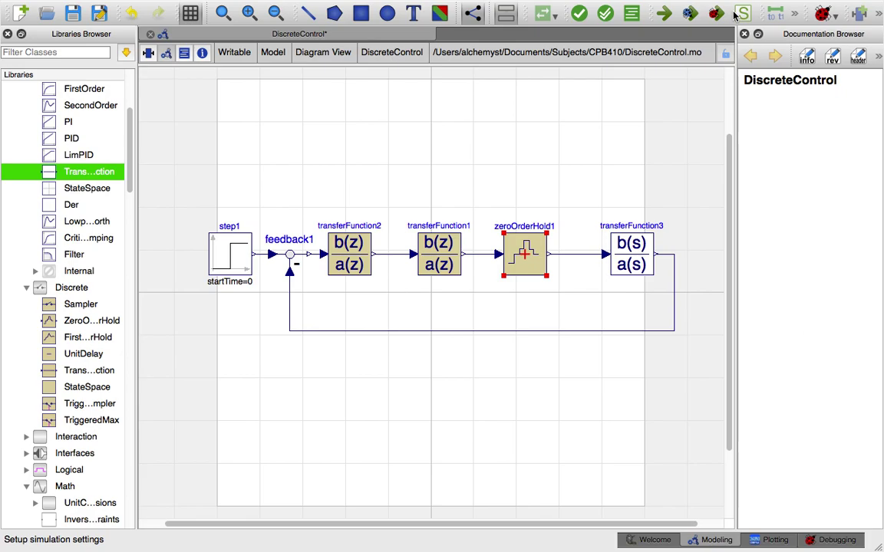
Step: Set the DiscreteControl Simulation Setup stop time to 20 s and run it
click(663, 13)
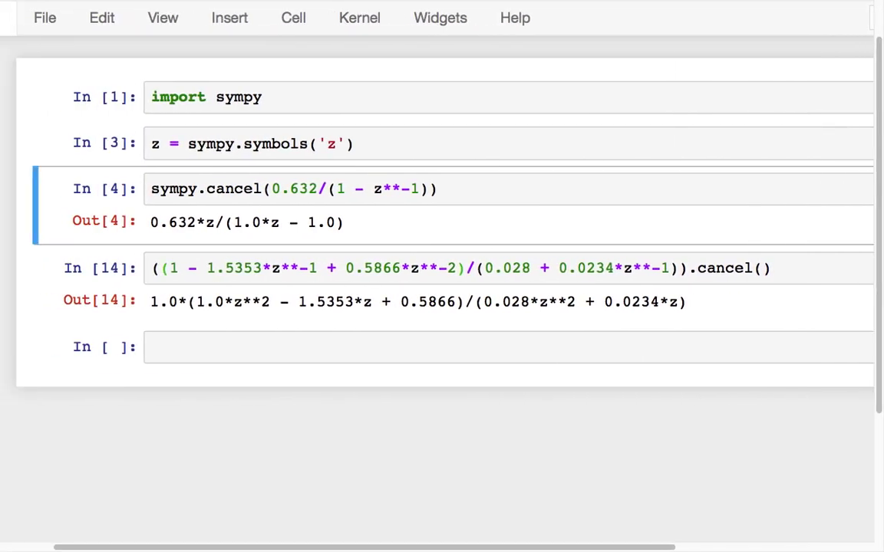
click(307, 188)
key(ctrl+Left)
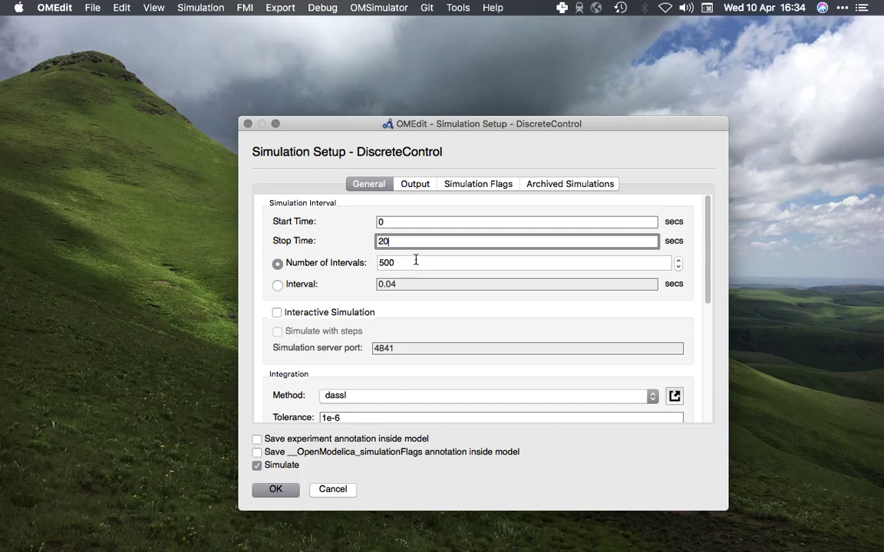
key(ctrl+Right)
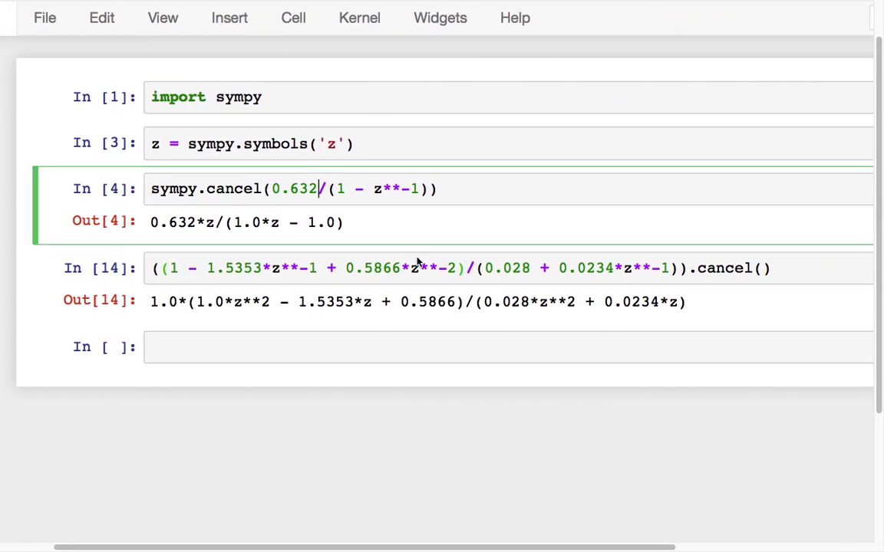
Step: Switch spaces from Jupyter back to the OMEdit DiscreteControl diagram
key(ctrl+Right)
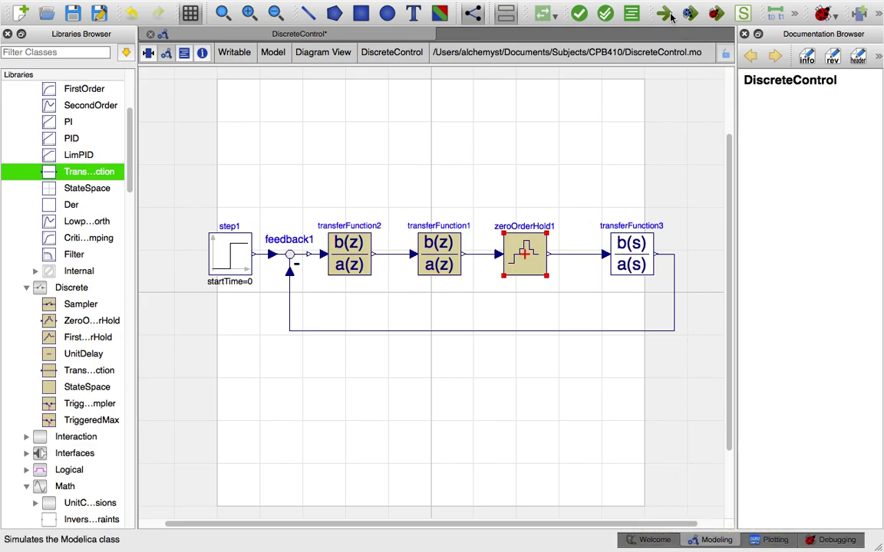
Step: Show the transferFunction3.y plot over 0–20 s, peaking near 1.1 then settling at 1
click(772, 540)
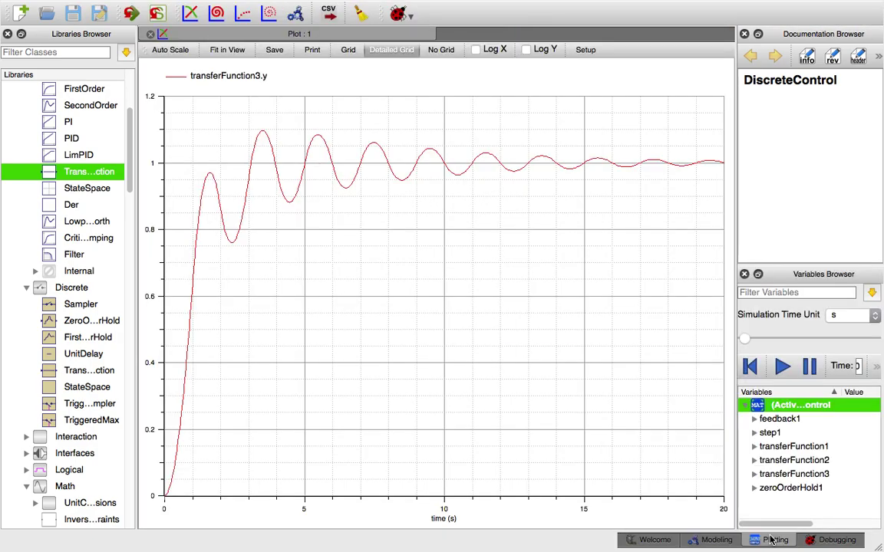
click(718, 541)
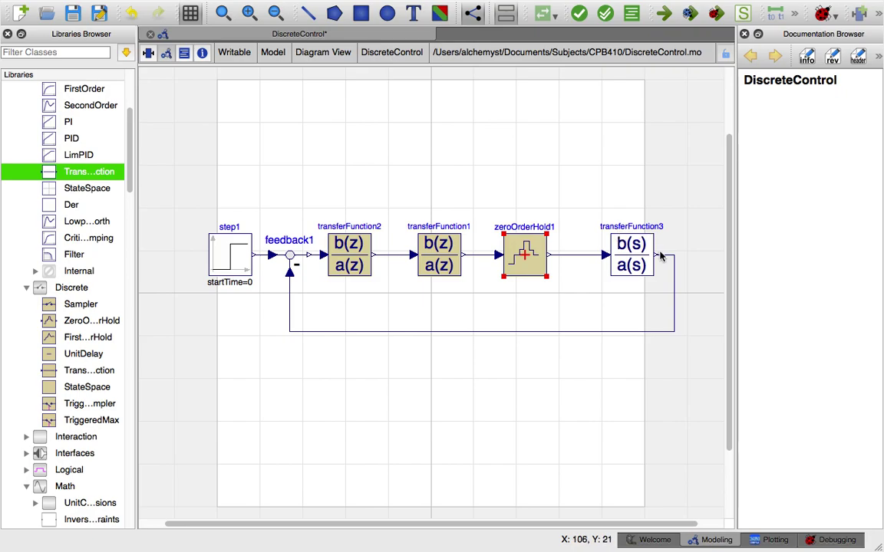
click(775, 540)
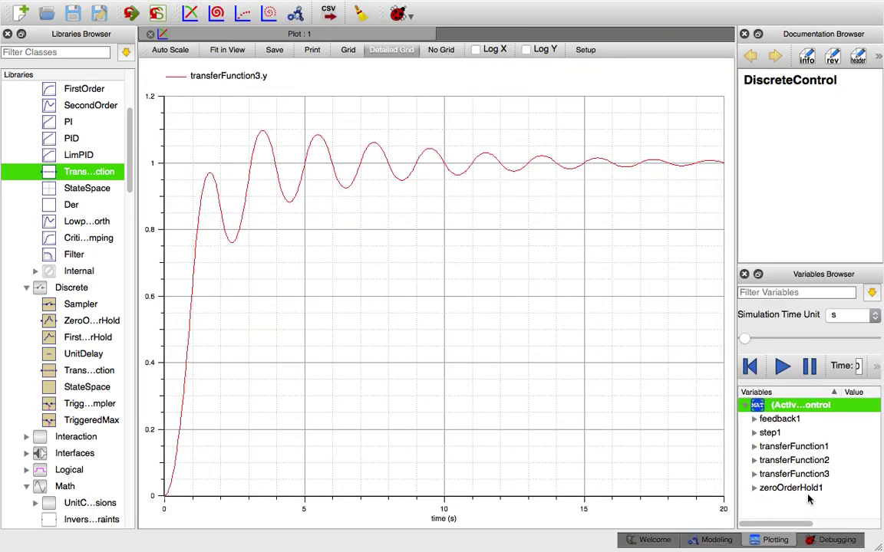